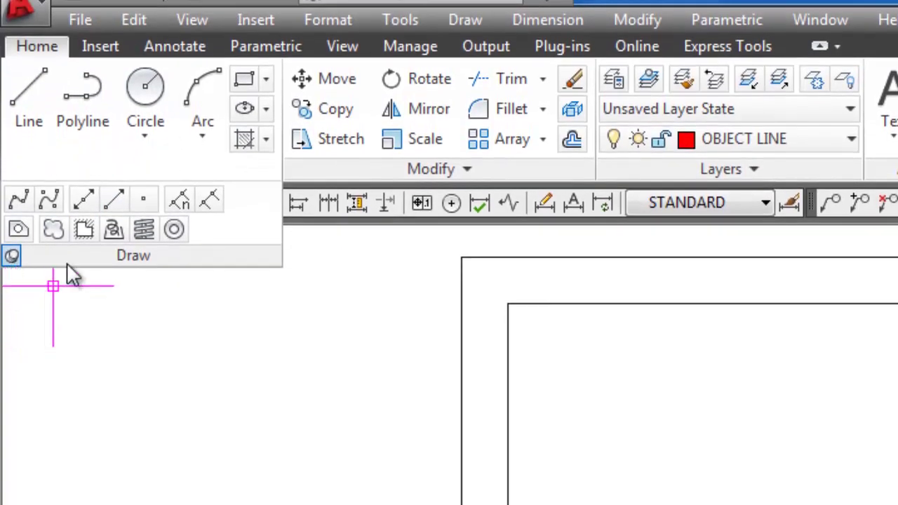
Step: Draw horizontal construction lines through the front view square's top and bottom corners
{"action": "left_click", "coordinate": [82, 205]}
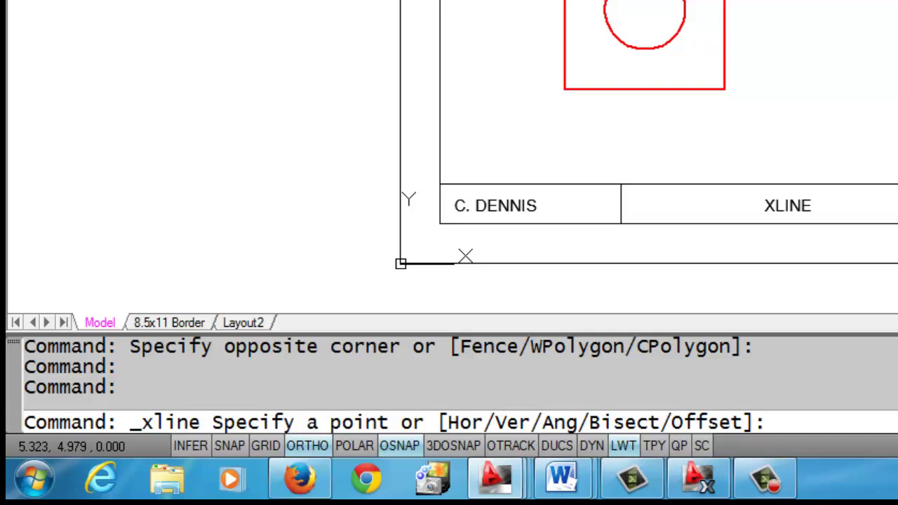
{"action": "key", "text": "Return"}
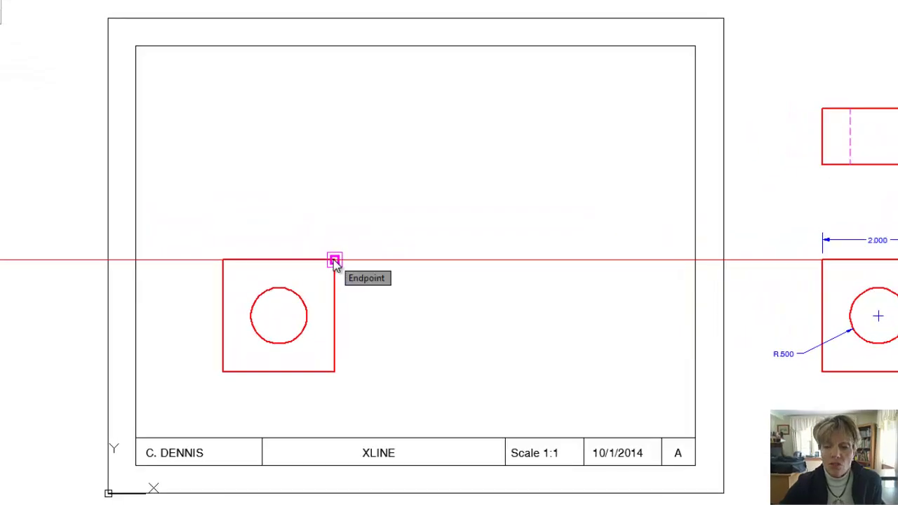
{"action": "left_click", "coordinate": [334, 260]}
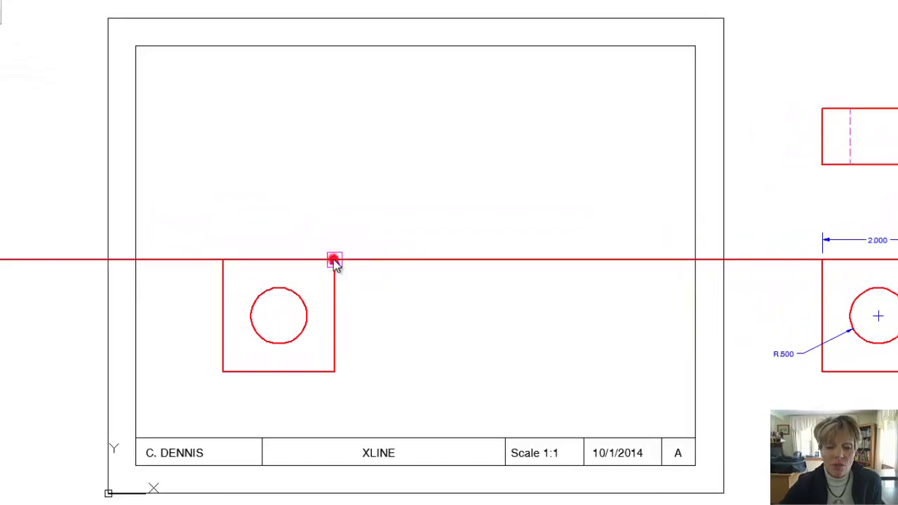
{"action": "left_click", "coordinate": [334, 372]}
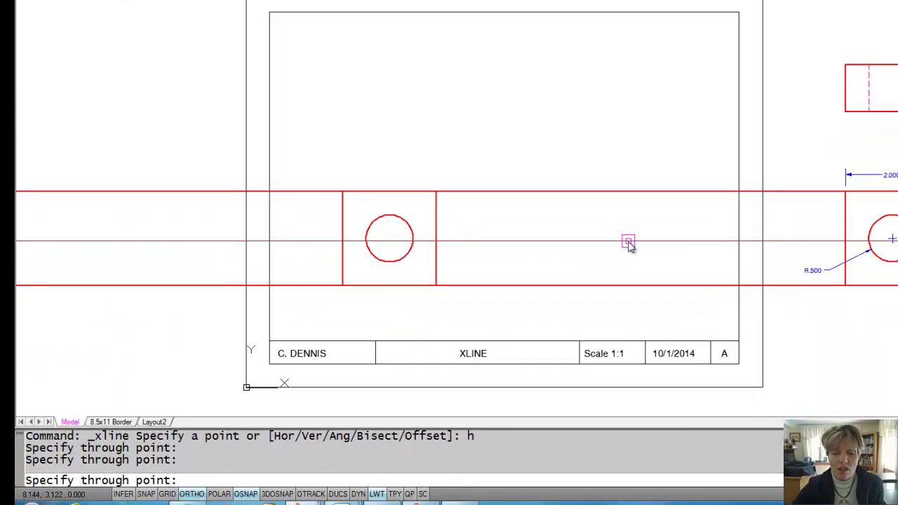
{"action": "key", "text": "Return"}
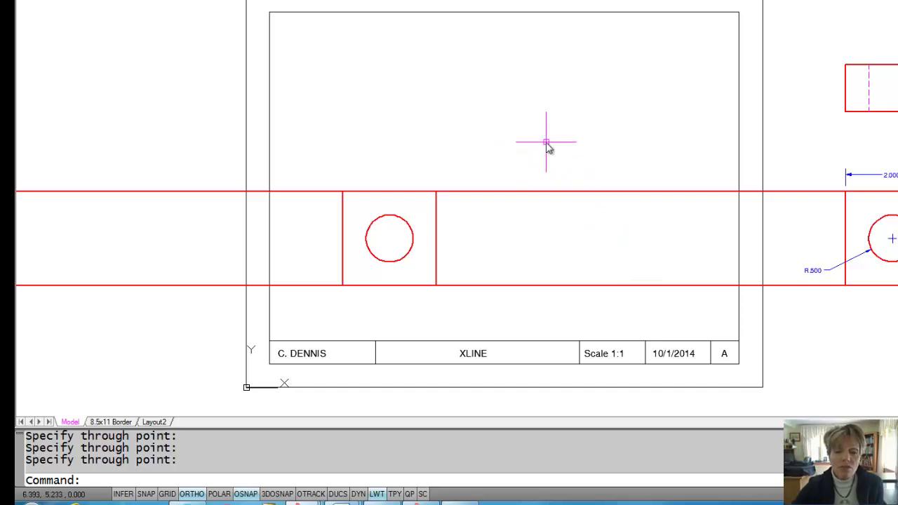
Step: Draw a vertical construction line to the right of the front view
{"action": "key", "text": "Return"}
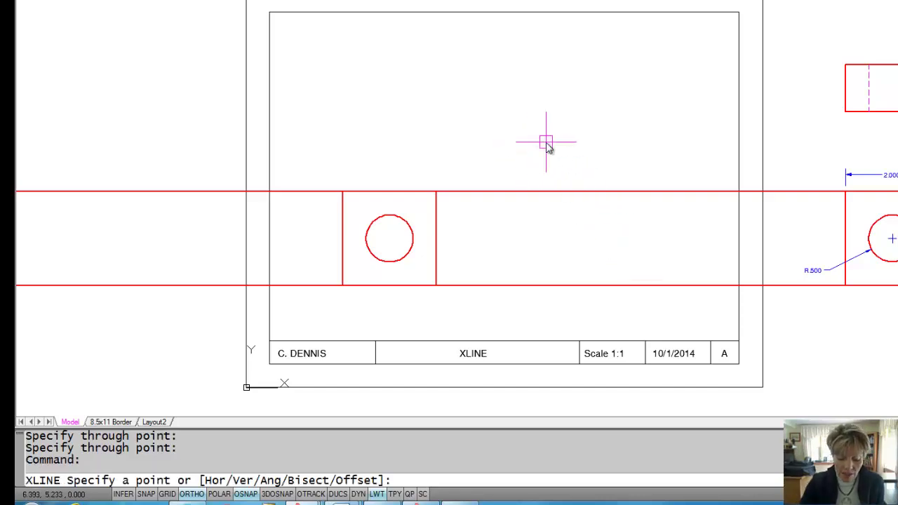
{"action": "key", "text": "Return"}
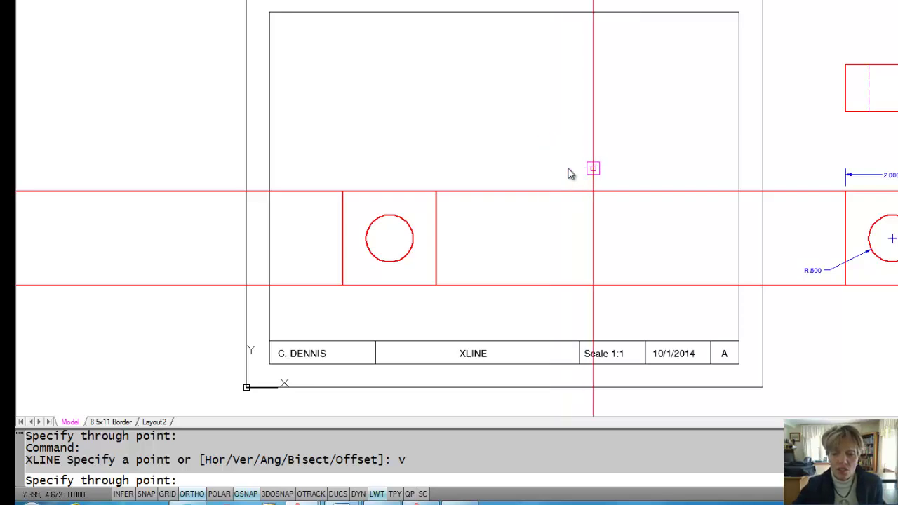
{"action": "left_click", "coordinate": [542, 178]}
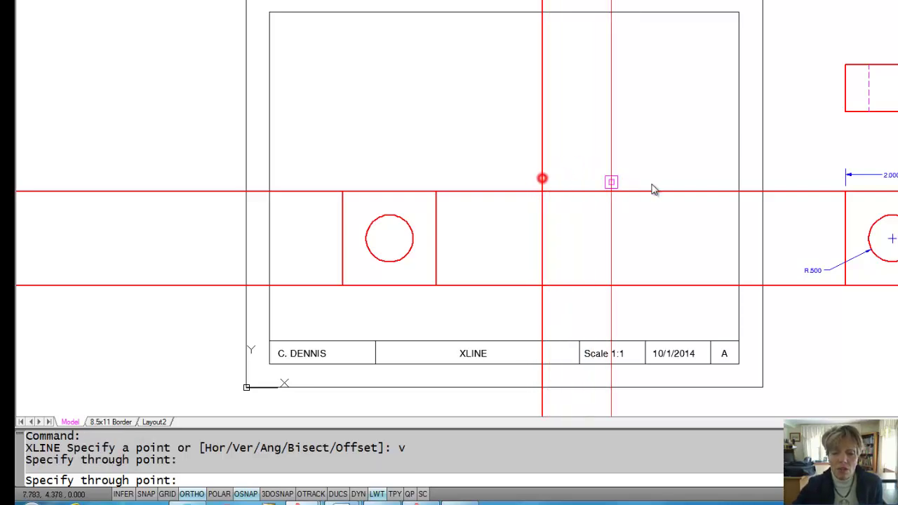
{"action": "key", "text": "Return"}
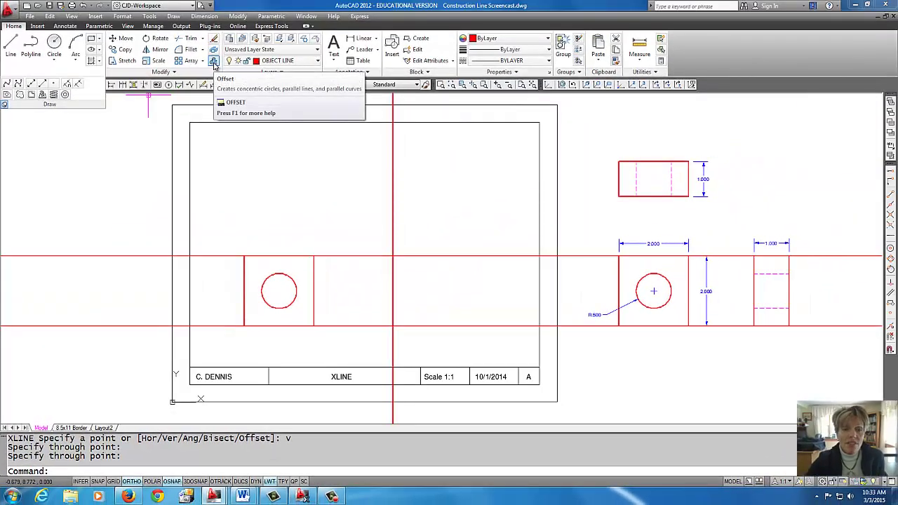
Step: Offset the vertical construction line 1 unit to the right
{"action": "left_click", "coordinate": [213, 62]}
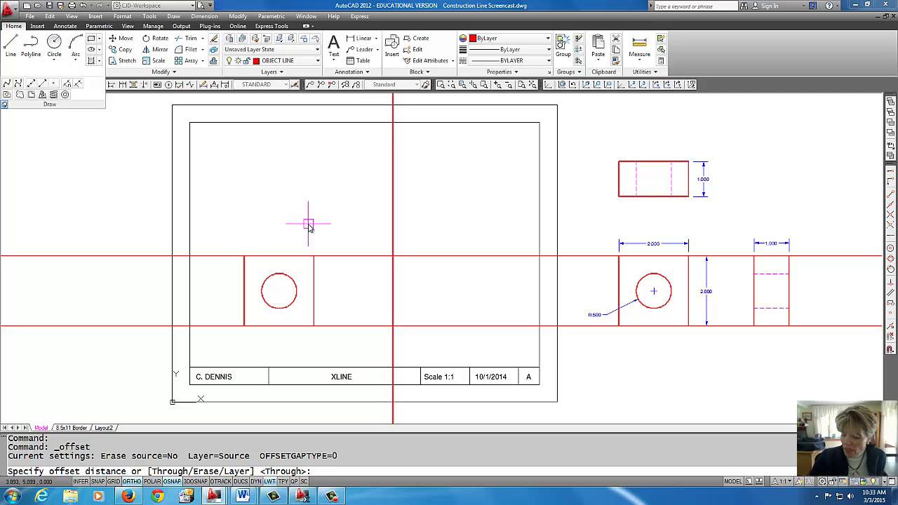
{"action": "key", "text": "Return"}
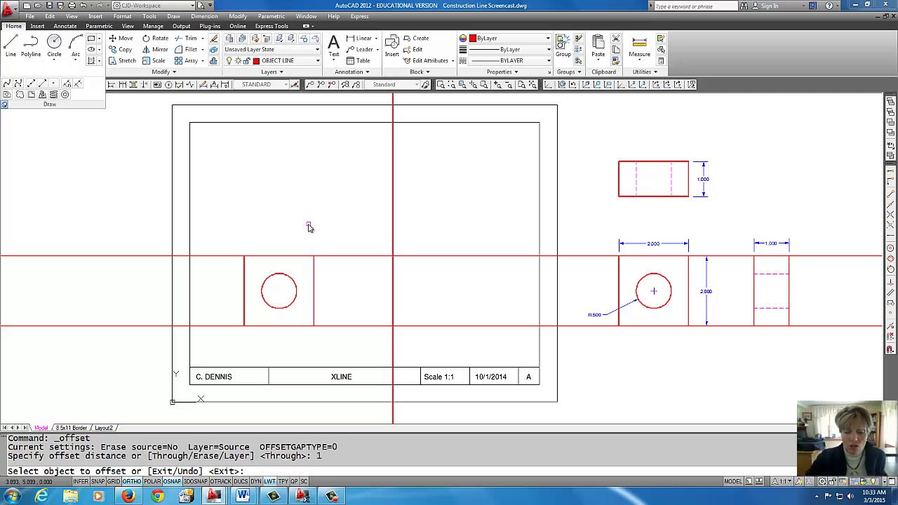
{"action": "left_click", "coordinate": [395, 245]}
{"action": "left_click", "coordinate": [481, 247]}
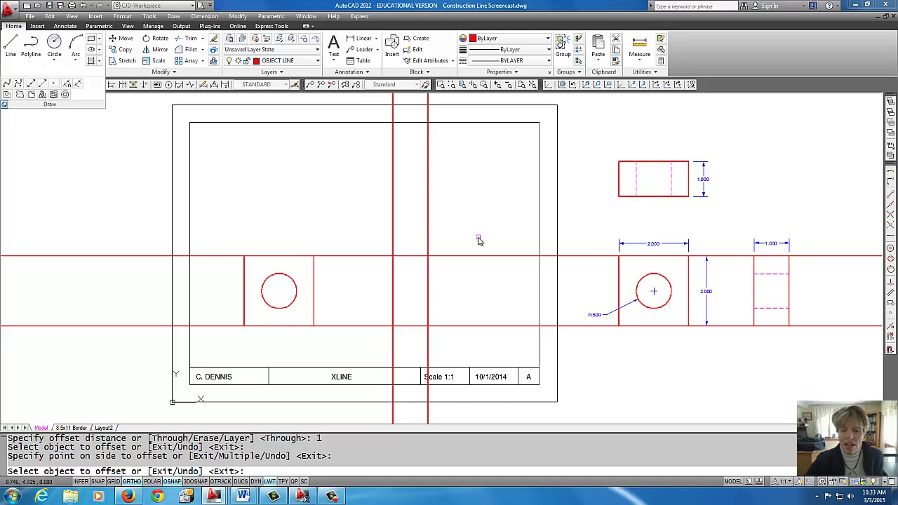
{"action": "key", "text": "Return"}
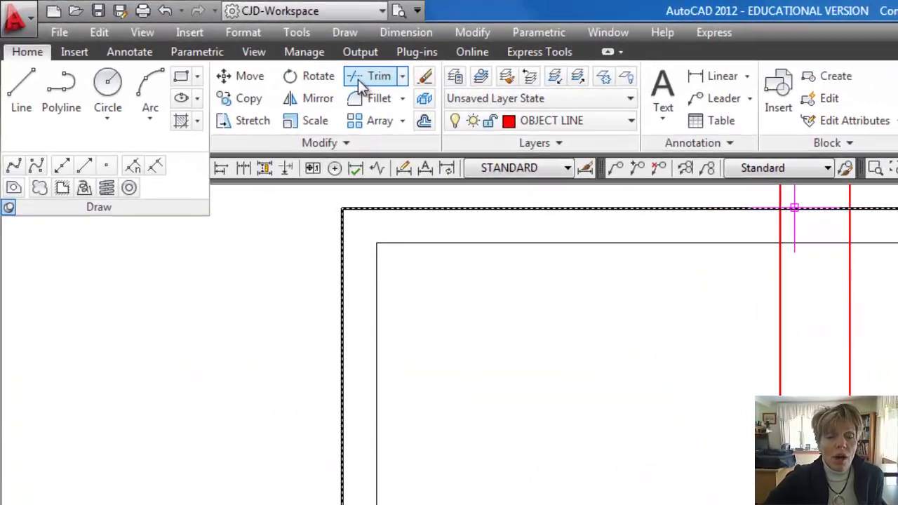
Step: Select the two horizontal and two vertical construction lines as trim cutting edges
{"action": "left_click", "coordinate": [359, 79]}
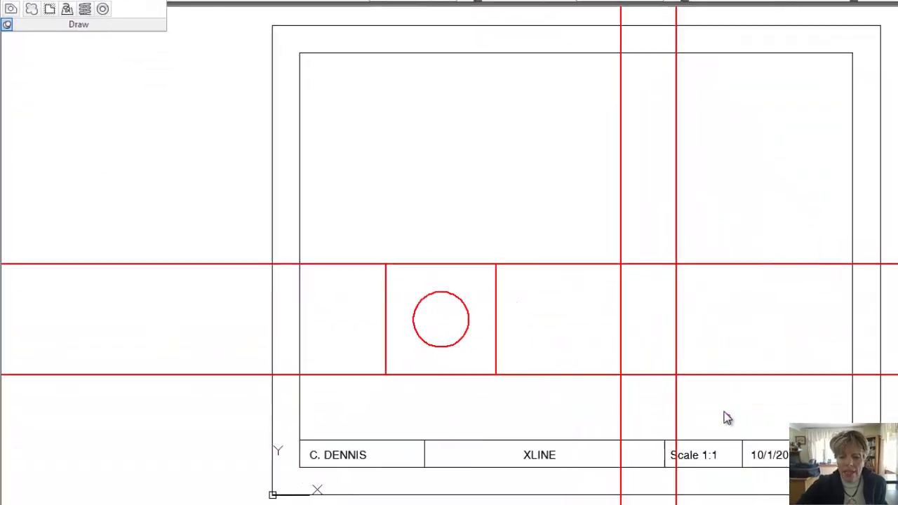
{"action": "left_click", "coordinate": [706, 375]}
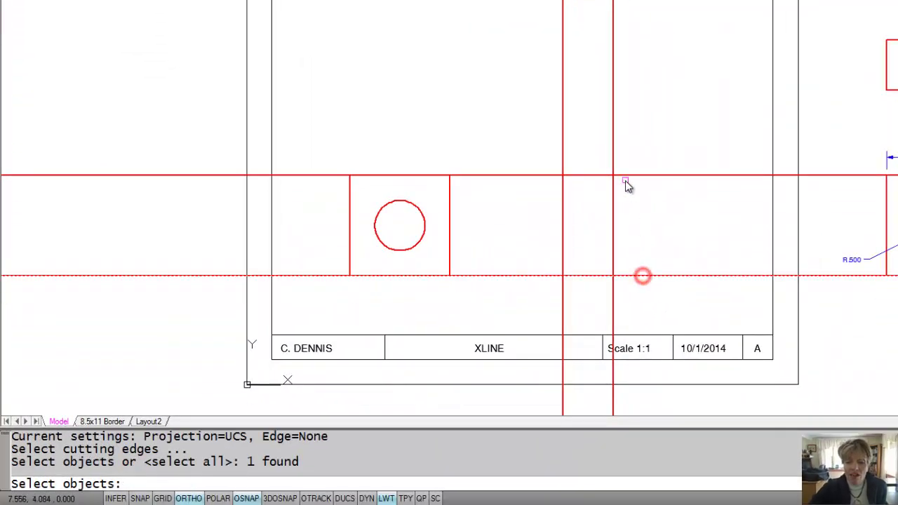
{"action": "left_click", "coordinate": [689, 264]}
{"action": "left_click", "coordinate": [623, 184]}
{"action": "left_click", "coordinate": [615, 179]}
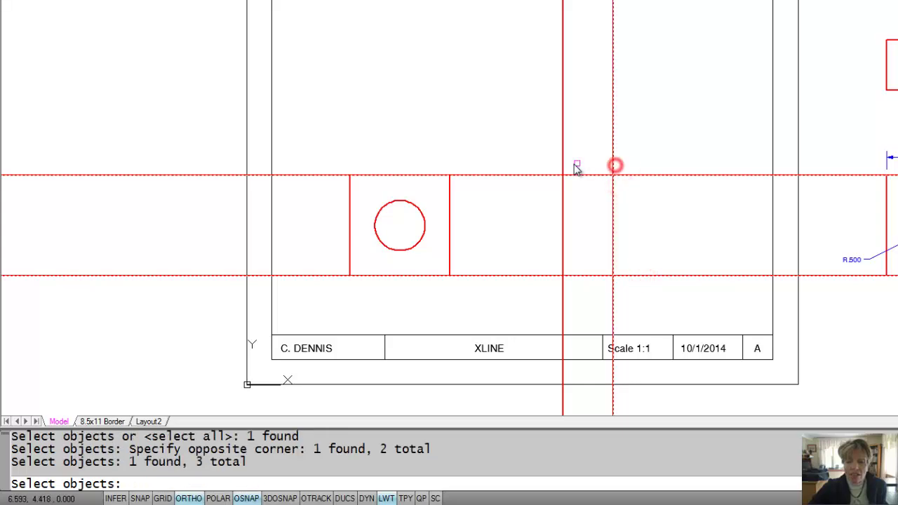
{"action": "left_click", "coordinate": [562, 167]}
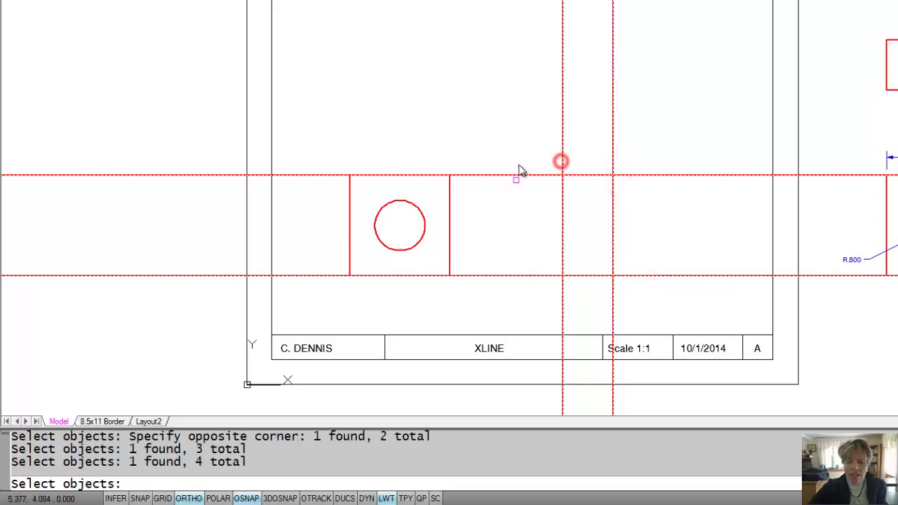
{"action": "right_click", "coordinate": [519, 126]}
Step: Trim away the excess line segments above, below and between the views, leaving the side rectangle
{"action": "left_click", "coordinate": [632, 143]}
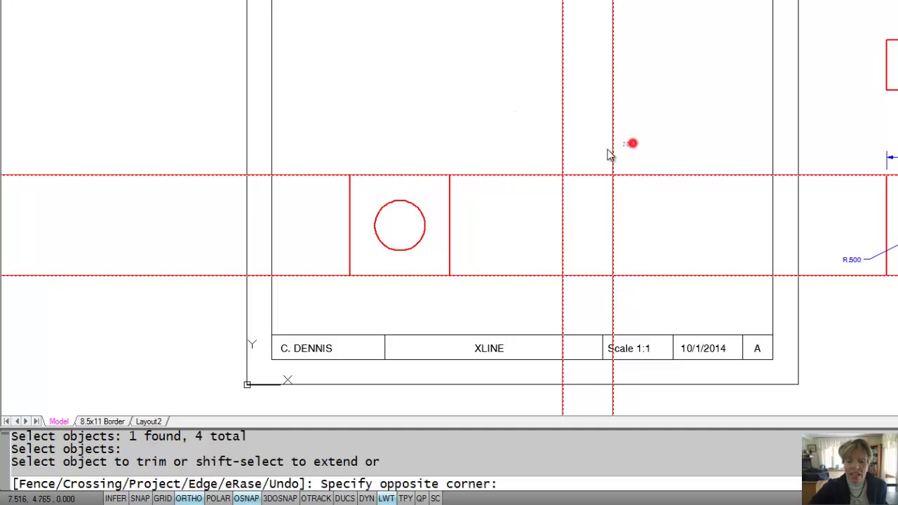
{"action": "left_click", "coordinate": [534, 153]}
{"action": "left_click", "coordinate": [546, 136]}
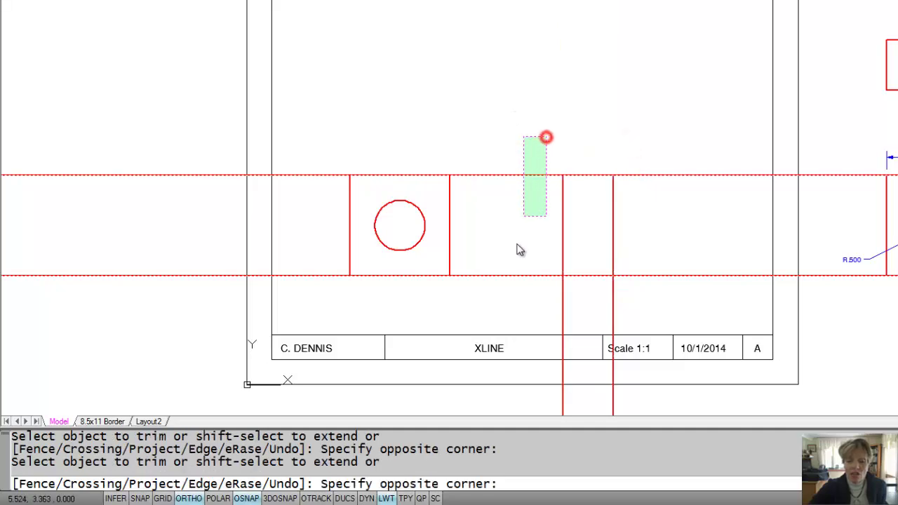
{"action": "left_click", "coordinate": [507, 291]}
{"action": "left_click", "coordinate": [651, 296]}
{"action": "left_click", "coordinate": [543, 321]}
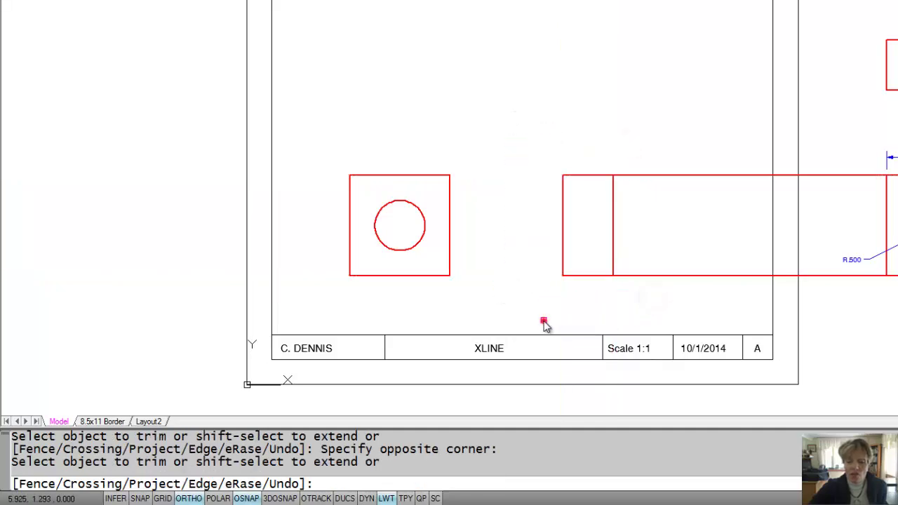
{"action": "left_click", "coordinate": [706, 134]}
{"action": "left_click", "coordinate": [681, 298]}
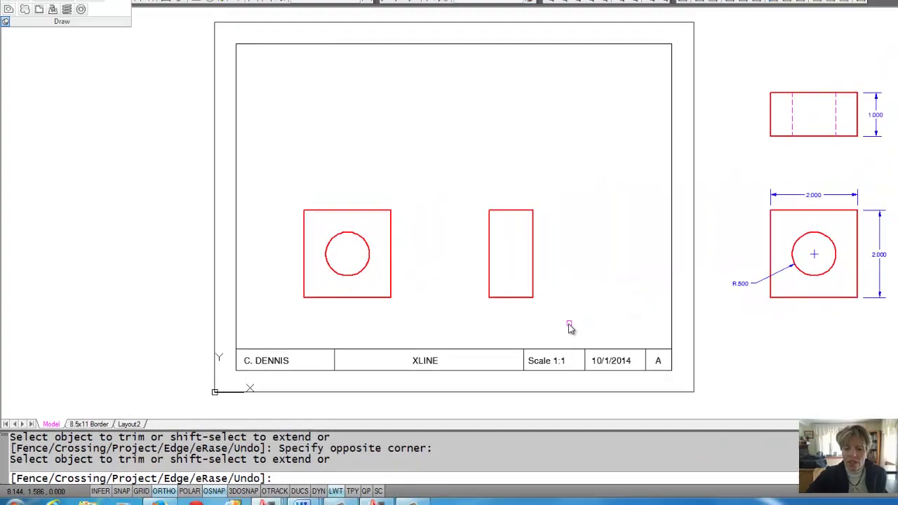
{"action": "middle_click_drag", "start_coordinate": [551, 321], "coordinate": [568, 323]}
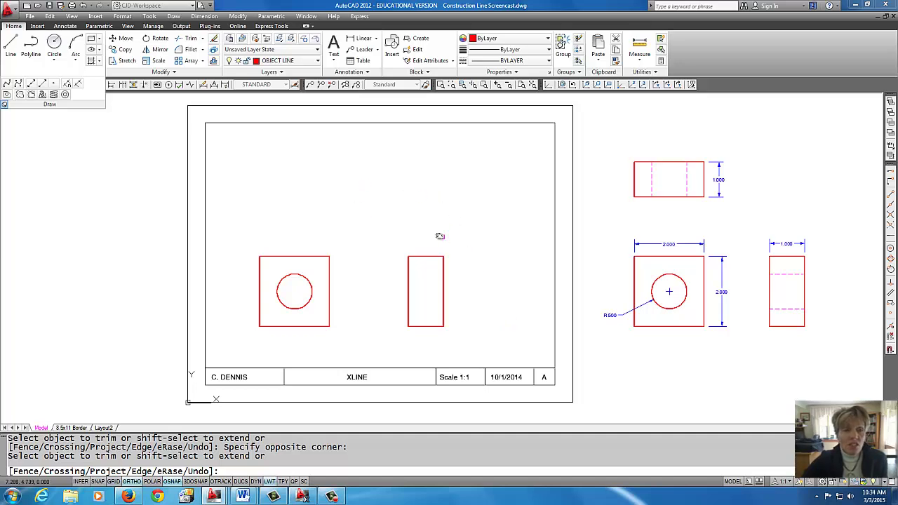
Step: Draw vertical construction lines through the front view's left and right edges
{"action": "left_click", "coordinate": [30, 85]}
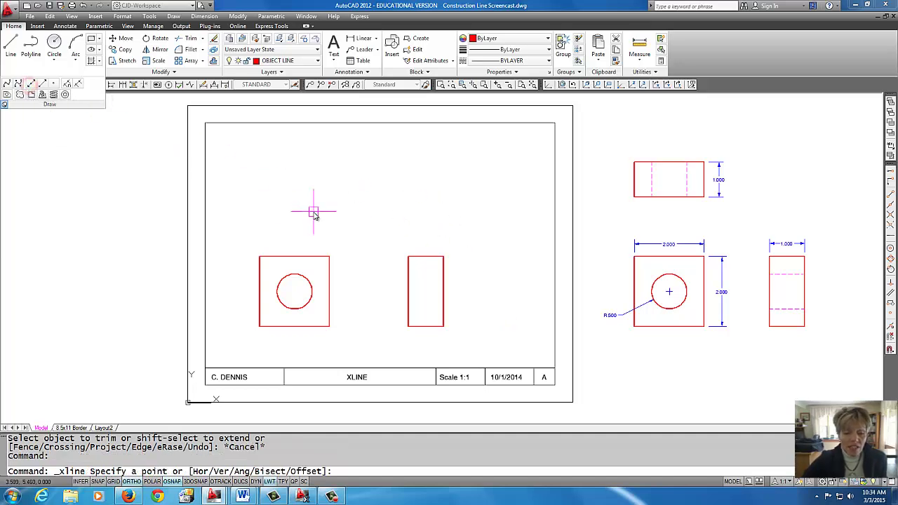
{"action": "type", "text": "v"}
{"action": "key", "text": "Return"}
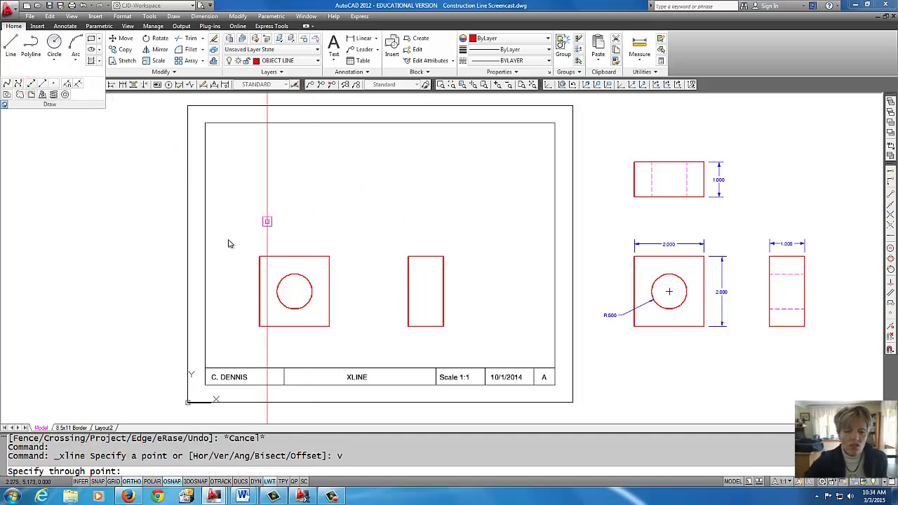
{"action": "left_click", "coordinate": [259, 257]}
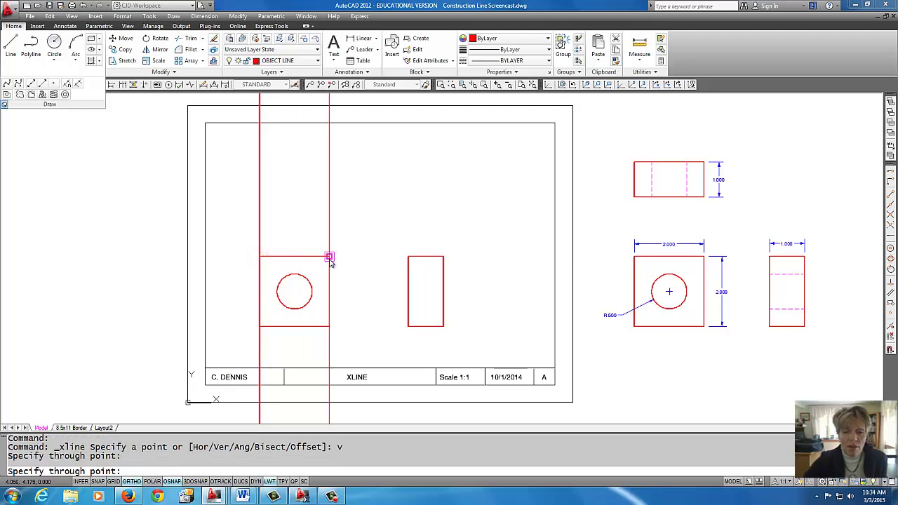
{"action": "left_click", "coordinate": [329, 256]}
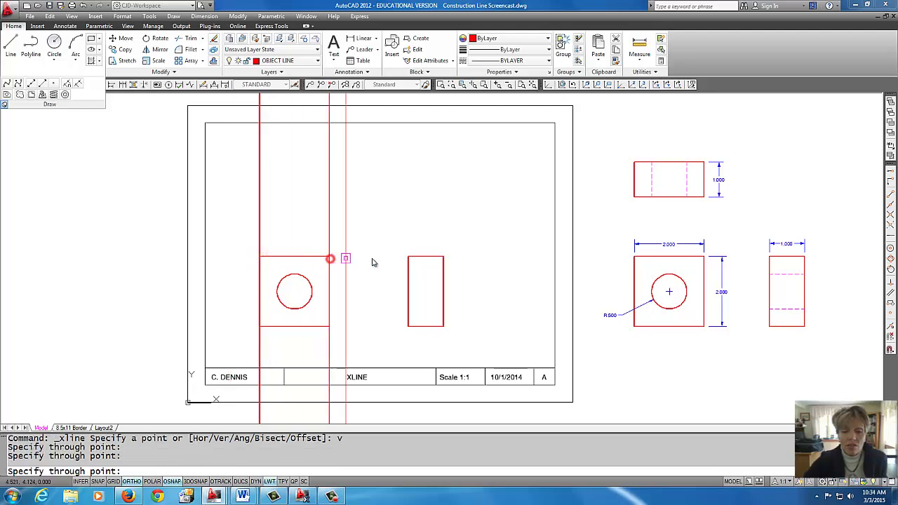
{"action": "key", "text": "Return"}
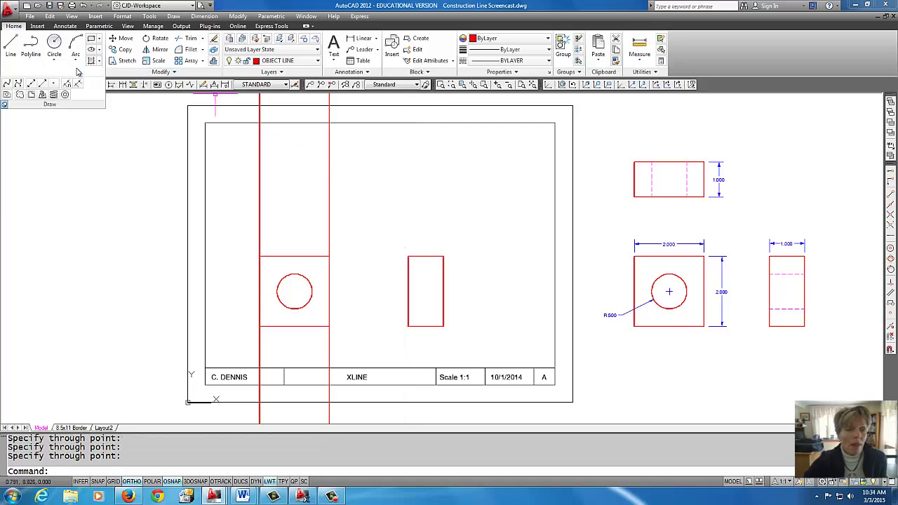
Step: Draw a horizontal construction line above the front view
{"action": "key", "text": "Return"}
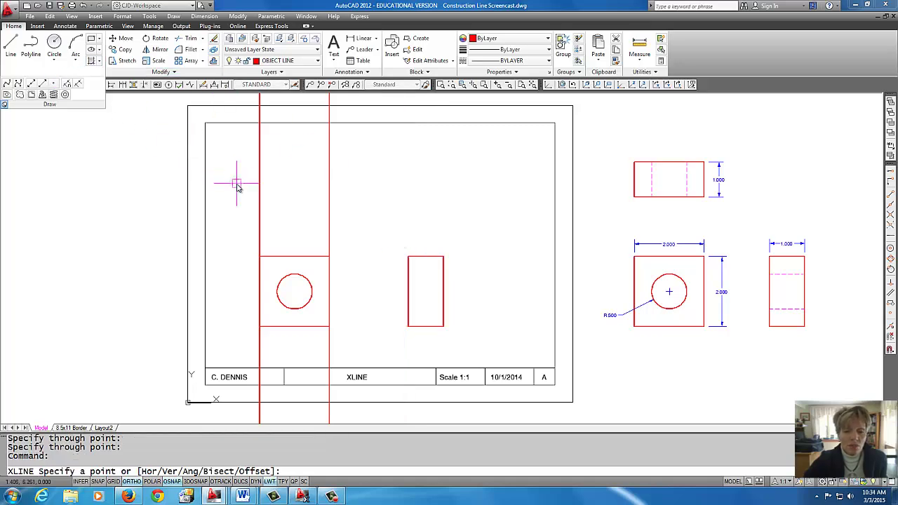
{"action": "type", "text": "h"}
{"action": "key", "text": "Return"}
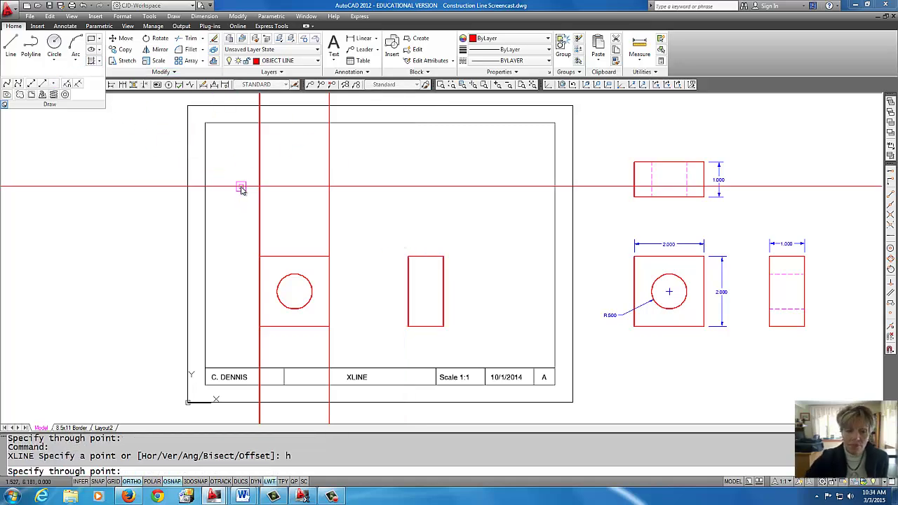
{"action": "left_click", "coordinate": [306, 211]}
{"action": "key", "text": "Return"}
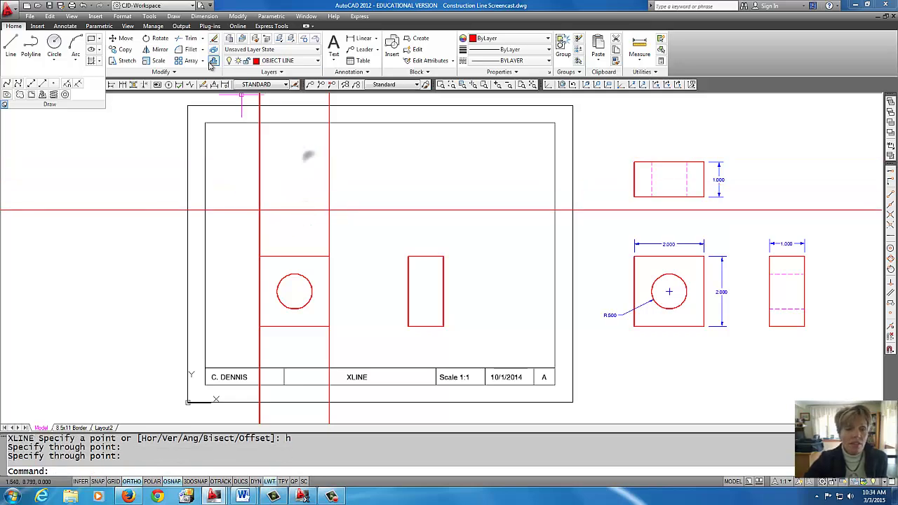
Step: Offset that horizontal construction line 1 unit upward
{"action": "left_click", "coordinate": [214, 61]}
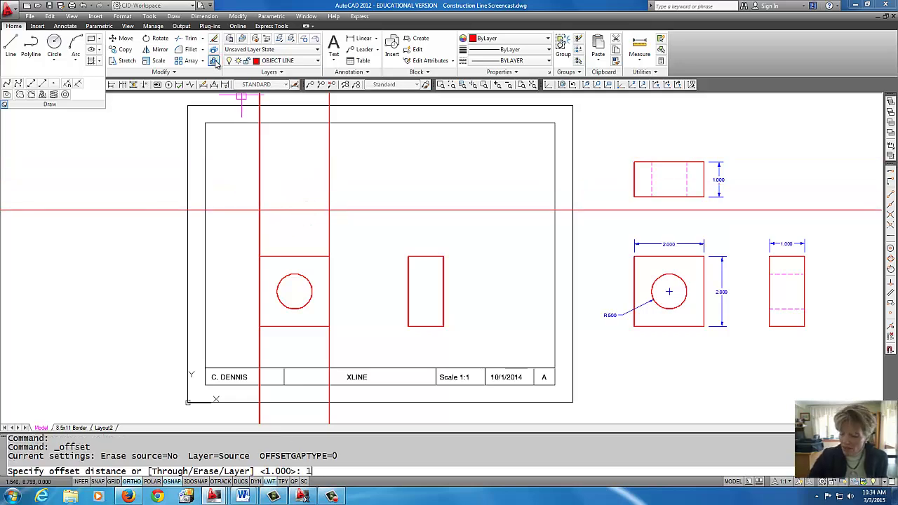
{"action": "type", "text": "1"}
{"action": "key", "text": "Return"}
{"action": "left_click", "coordinate": [286, 210]}
{"action": "left_click", "coordinate": [293, 168]}
{"action": "key", "text": "Return"}
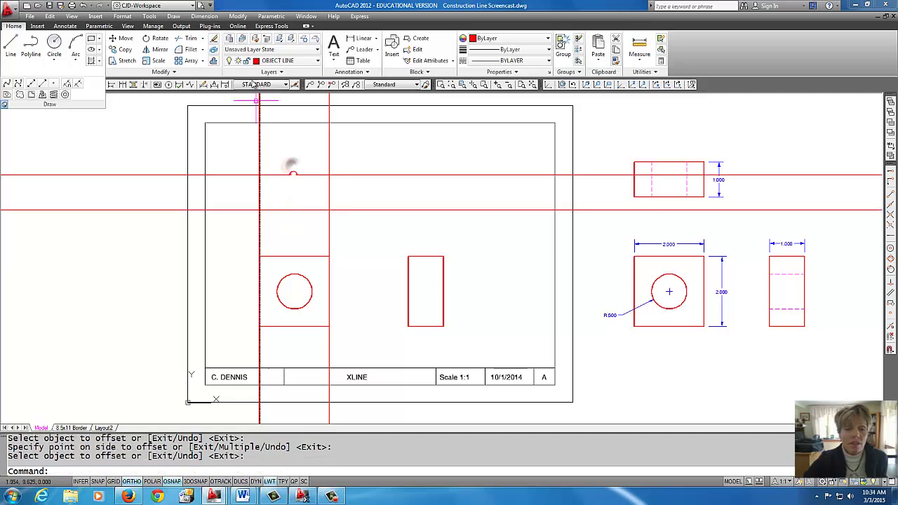
Step: Window-select the top view's construction lines as trim cutting edges
{"action": "left_click", "coordinate": [190, 40]}
{"action": "left_click", "coordinate": [342, 160]}
{"action": "left_click", "coordinate": [244, 217]}
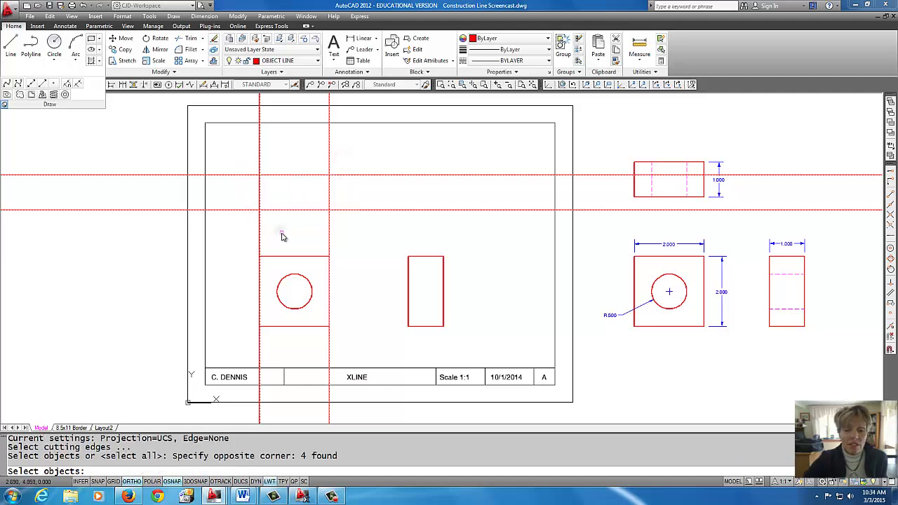
{"action": "right_click", "coordinate": [281, 236]}
Step: Trim the line pieces around and below the top view, leaving its rectangle
{"action": "left_click", "coordinate": [363, 236]}
{"action": "left_click", "coordinate": [338, 163]}
{"action": "left_click", "coordinate": [342, 143]}
{"action": "left_click", "coordinate": [252, 158]}
{"action": "left_click", "coordinate": [243, 154]}
{"action": "left_click", "coordinate": [227, 223]}
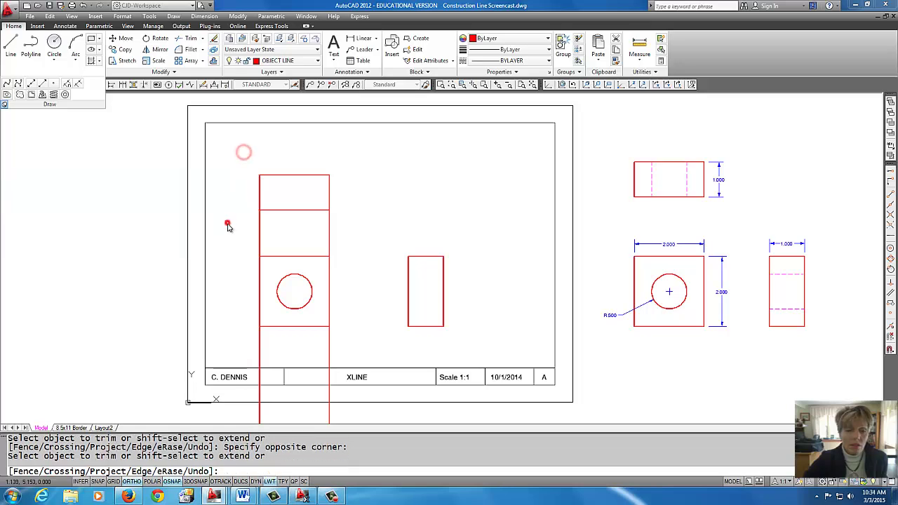
{"action": "left_click", "coordinate": [342, 228]}
{"action": "left_click", "coordinate": [240, 236]}
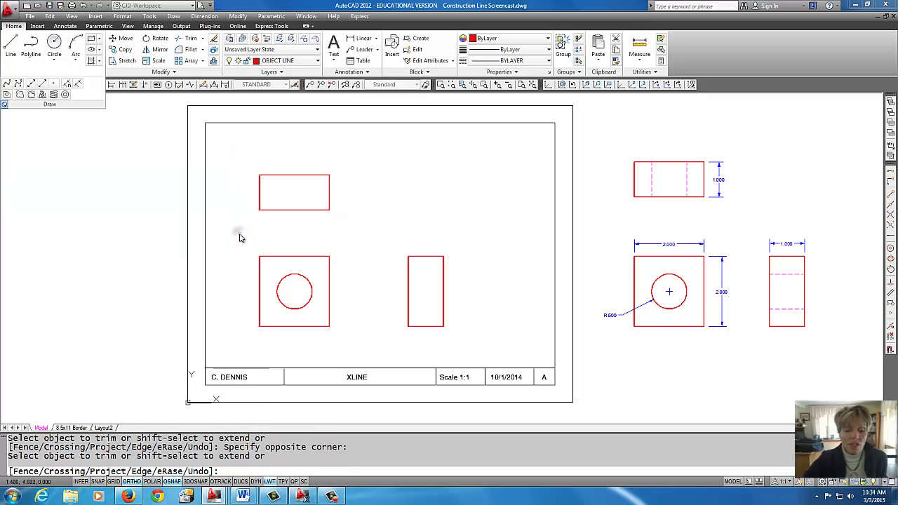
{"action": "right_click", "coordinate": [239, 238]}
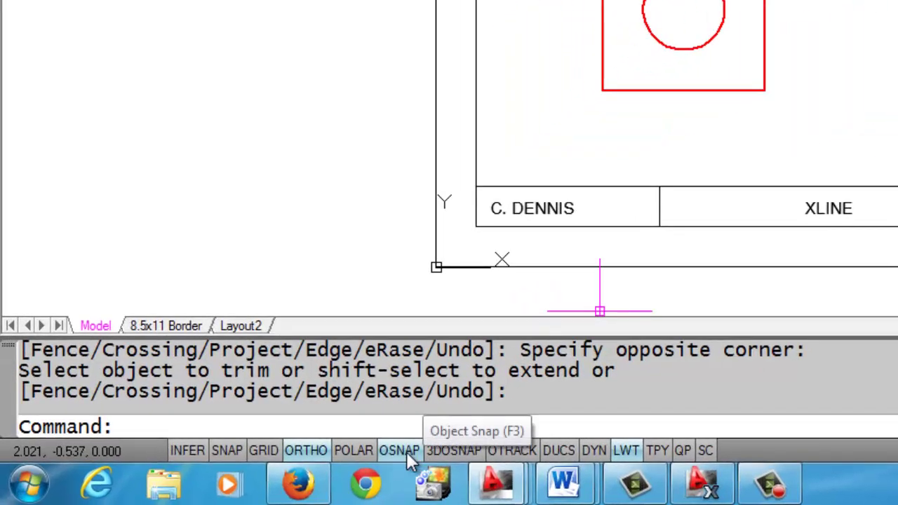
Step: Enable the Quadrant object snap from the OSNAP settings
{"action": "right_click", "coordinate": [409, 453]}
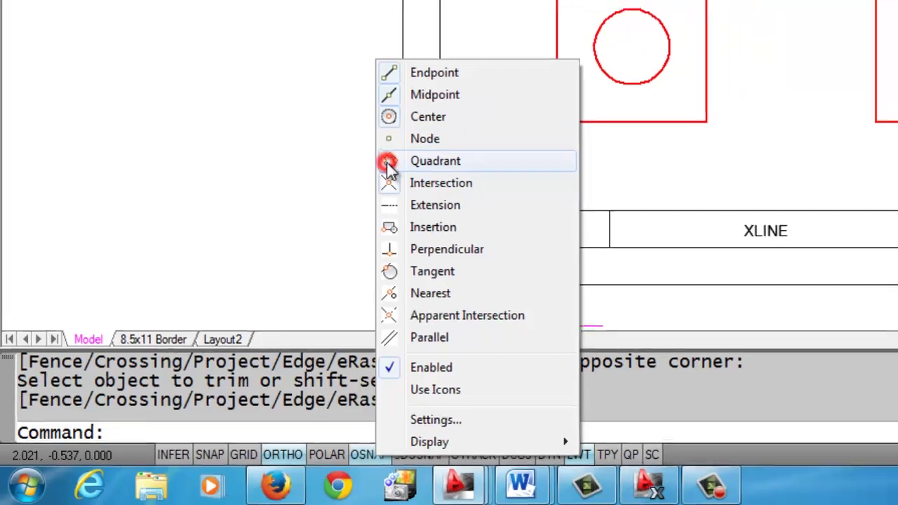
{"action": "left_click", "coordinate": [421, 140]}
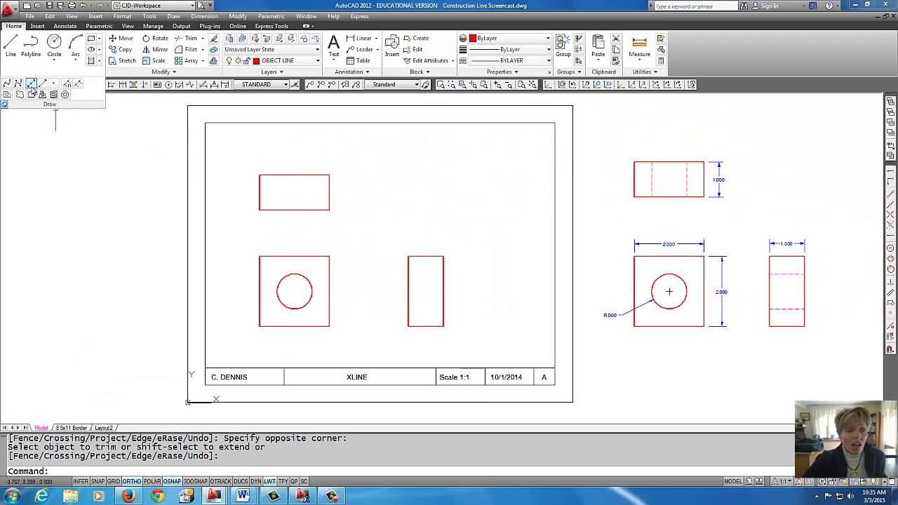
Step: Draw horizontal construction lines through the circle's top and bottom quadrants
{"action": "left_click", "coordinate": [31, 86]}
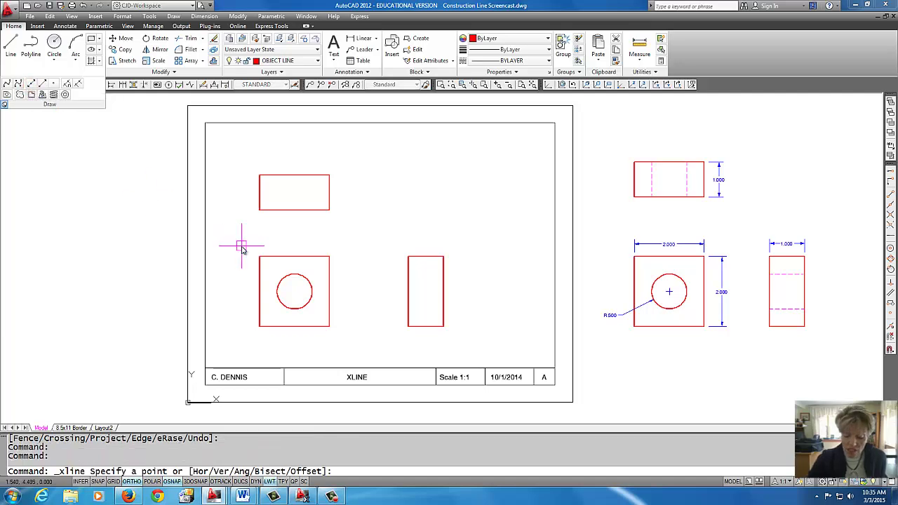
{"action": "type", "text": "h"}
{"action": "key", "text": "Return"}
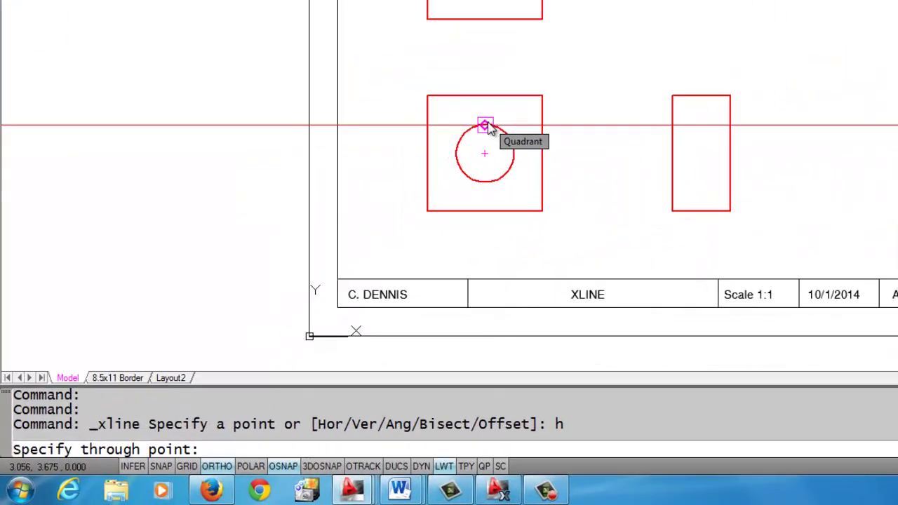
{"action": "left_click", "coordinate": [294, 274]}
{"action": "left_click", "coordinate": [488, 182]}
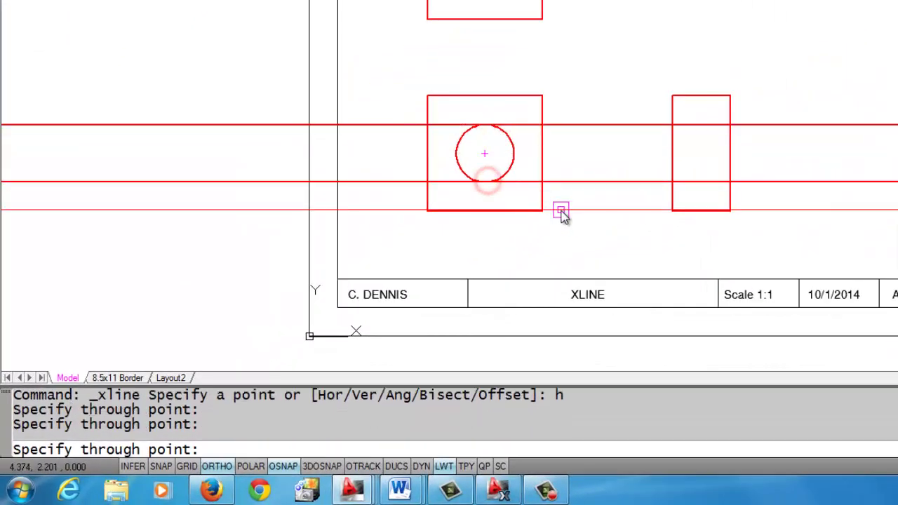
{"action": "key", "text": "Return"}
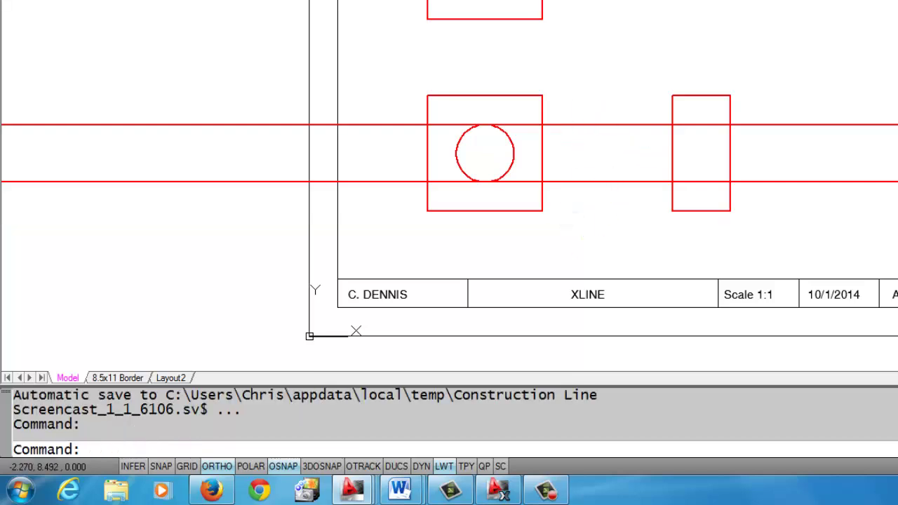
Step: Draw vertical construction lines through the circle's left and right quadrants
{"action": "key", "text": "Return"}
{"action": "type", "text": "v"}
{"action": "key", "text": "Return"}
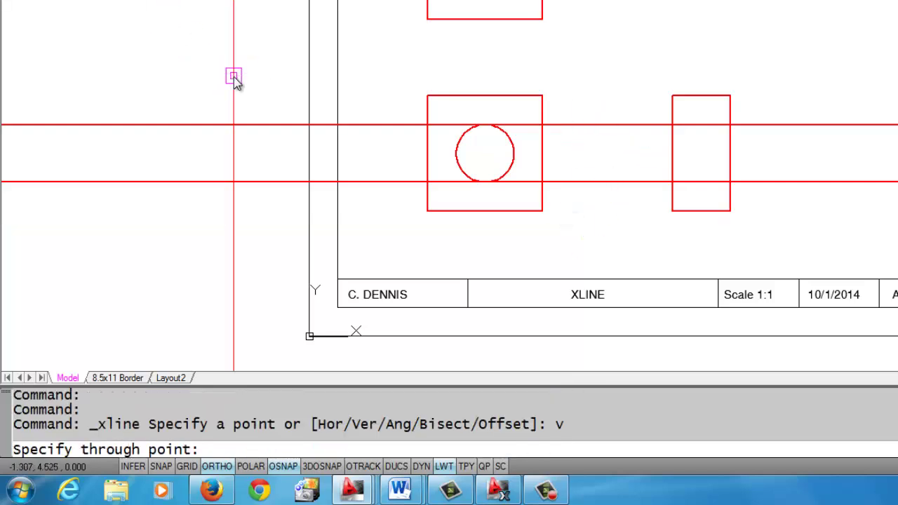
{"action": "left_click", "coordinate": [456, 158]}
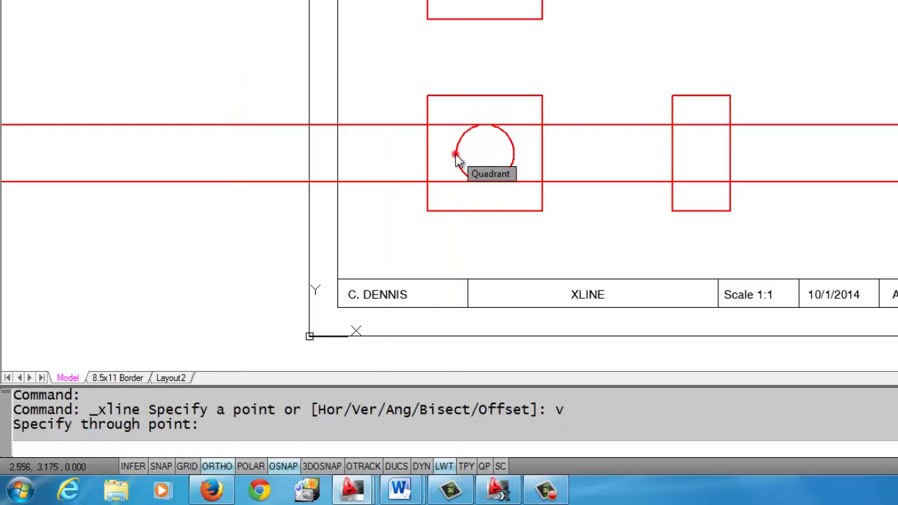
{"action": "left_click", "coordinate": [522, 160]}
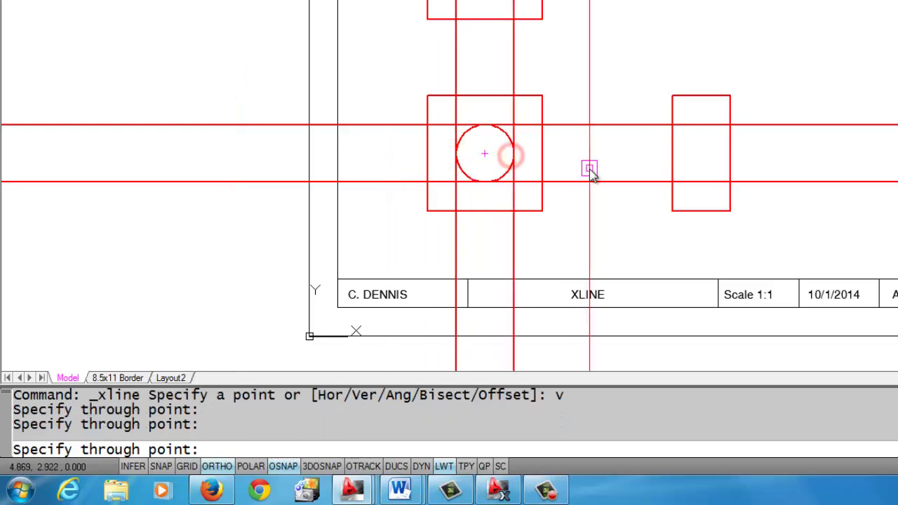
{"action": "key", "text": "Return"}
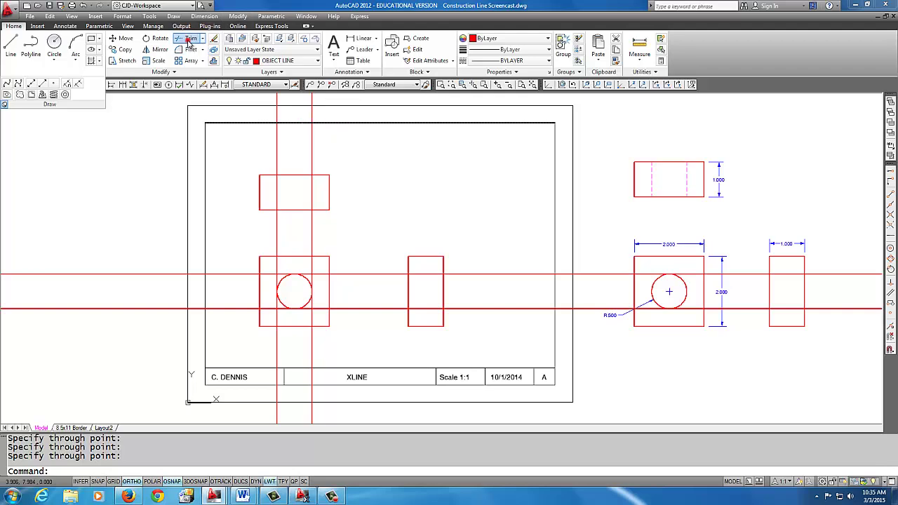
Step: Pick the side view's left and right edges and the top view's edges as trim boundaries
{"action": "left_click", "coordinate": [190, 39]}
{"action": "left_click", "coordinate": [409, 289]}
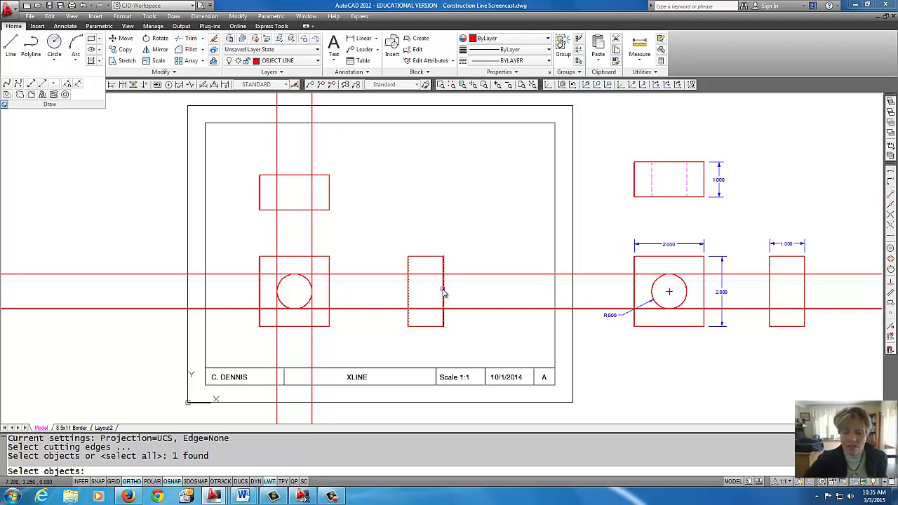
{"action": "left_click", "coordinate": [442, 291]}
{"action": "left_click", "coordinate": [298, 210]}
{"action": "left_click", "coordinate": [293, 175]}
{"action": "key", "text": "Return"}
Step: Trim the projected line pieces outside the top and side views, keeping the hole lines
{"action": "left_click", "coordinate": [495, 252]}
{"action": "left_click", "coordinate": [456, 357]}
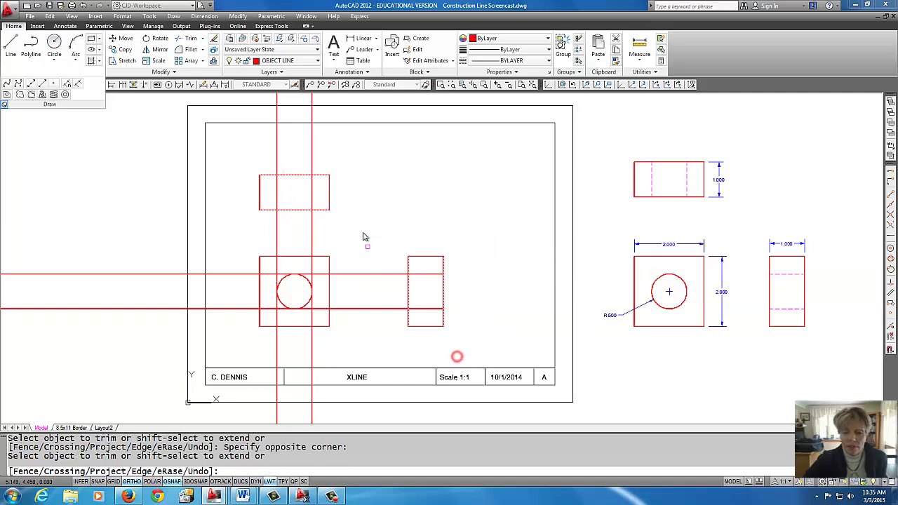
{"action": "left_click", "coordinate": [367, 244]}
{"action": "left_click", "coordinate": [359, 336]}
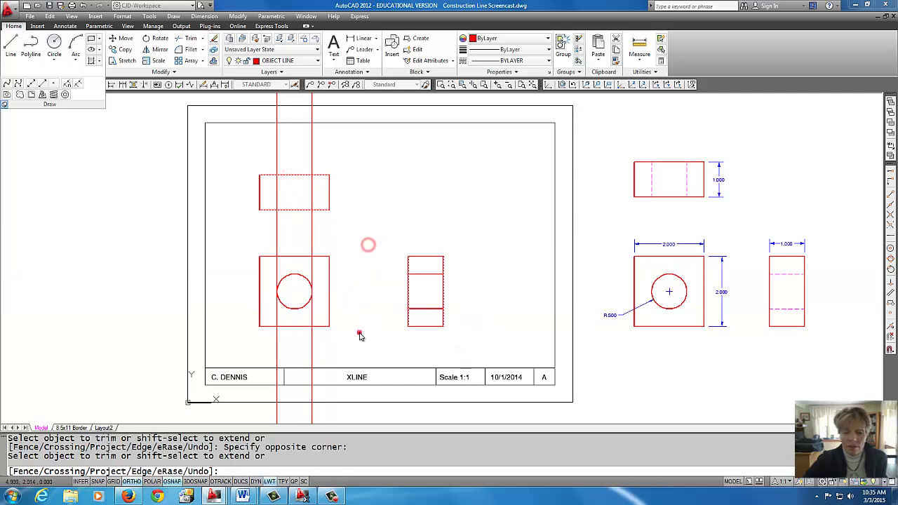
{"action": "left_click", "coordinate": [363, 152]}
{"action": "left_click", "coordinate": [260, 172]}
{"action": "left_click", "coordinate": [349, 240]}
{"action": "left_click", "coordinate": [251, 240]}
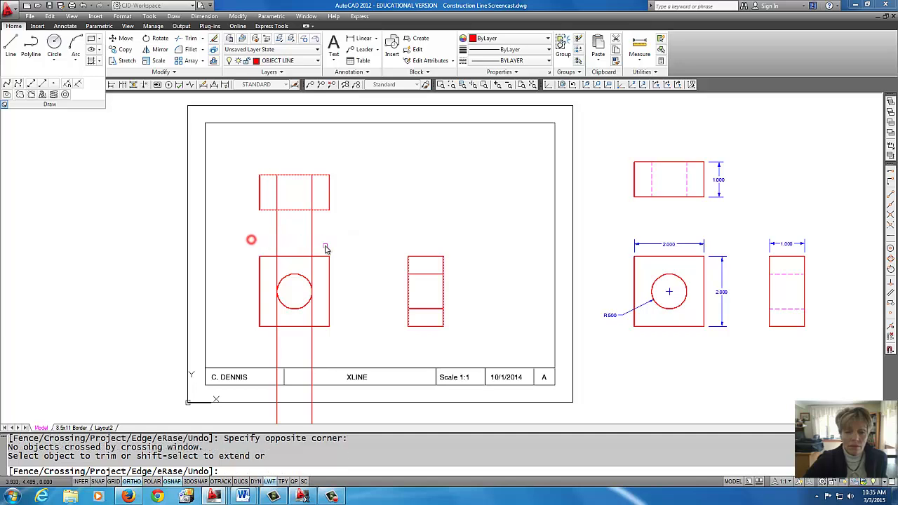
{"action": "left_click", "coordinate": [328, 228]}
{"action": "left_click", "coordinate": [262, 250]}
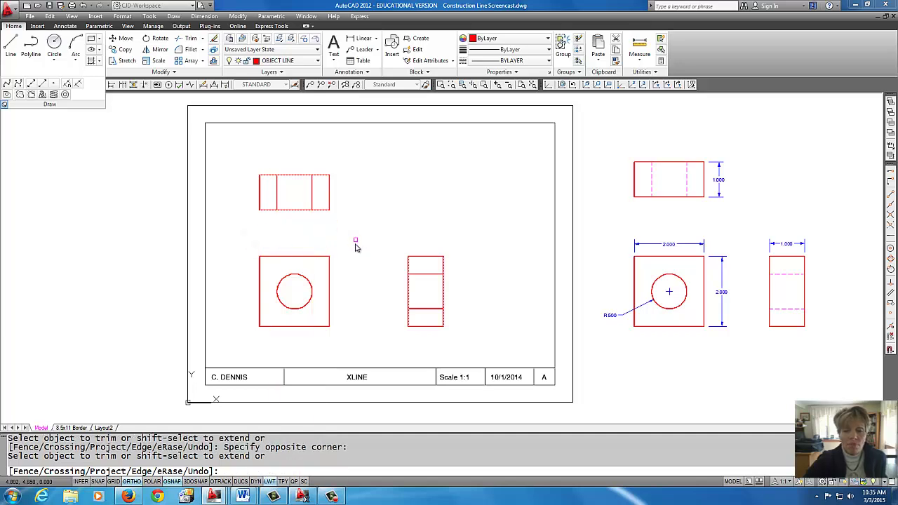
{"action": "middle_click_drag", "start_coordinate": [356, 245], "coordinate": [385, 241]}
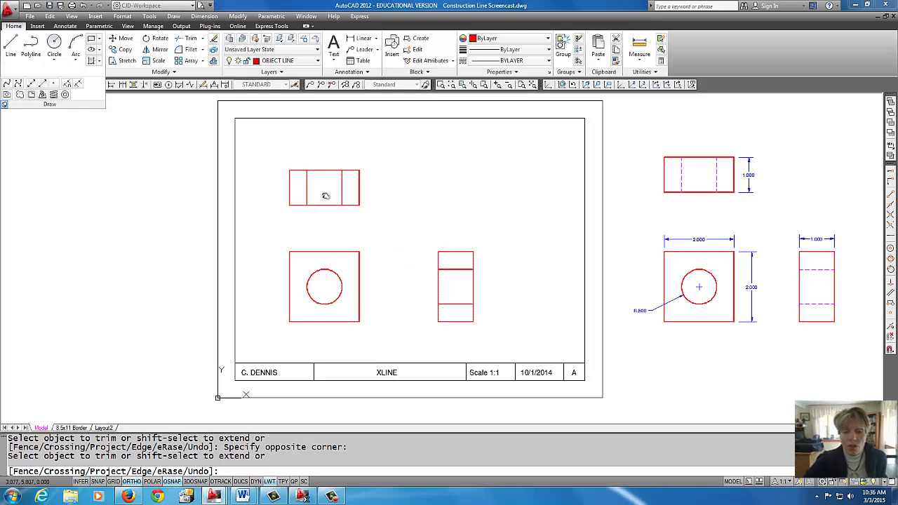
Step: Move the four hole lines in the top and side views to the HIDDEN LINE layer
{"action": "key", "text": "Escape"}
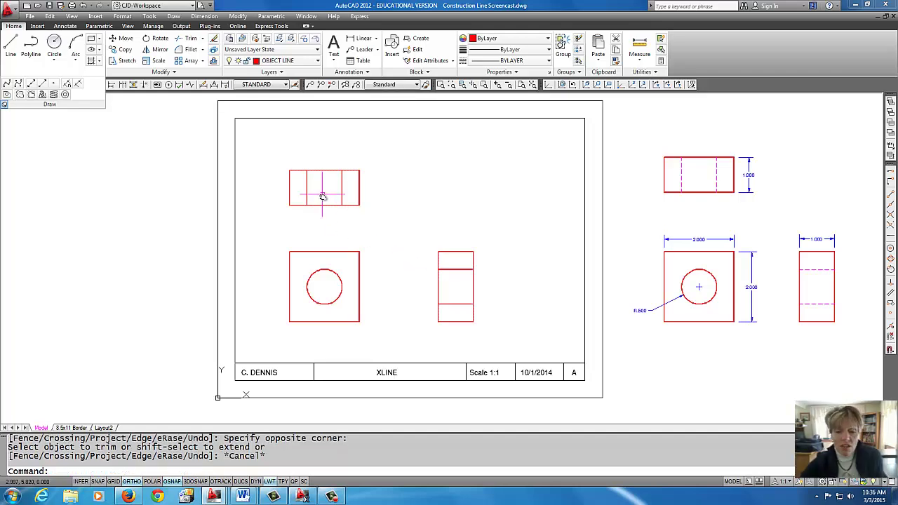
{"action": "left_click", "coordinate": [455, 305]}
{"action": "left_click", "coordinate": [456, 268]}
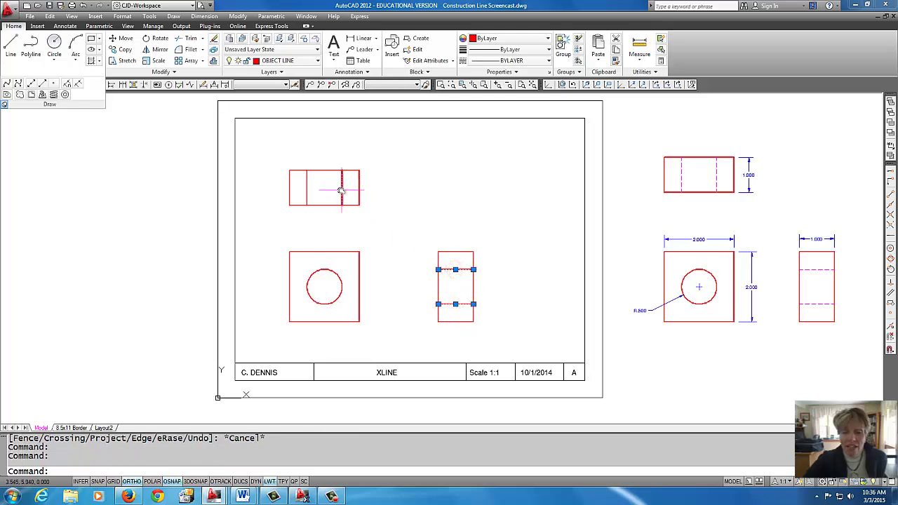
{"action": "left_click", "coordinate": [306, 188]}
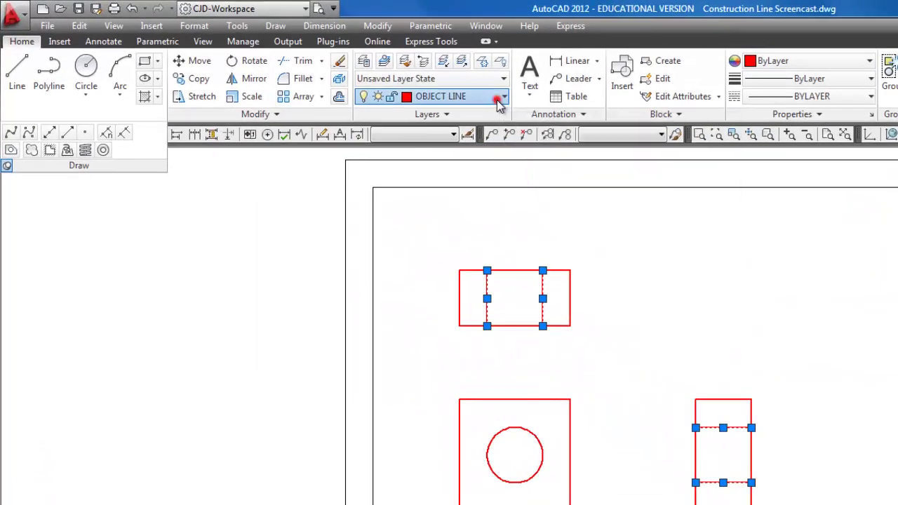
{"action": "left_click", "coordinate": [483, 93]}
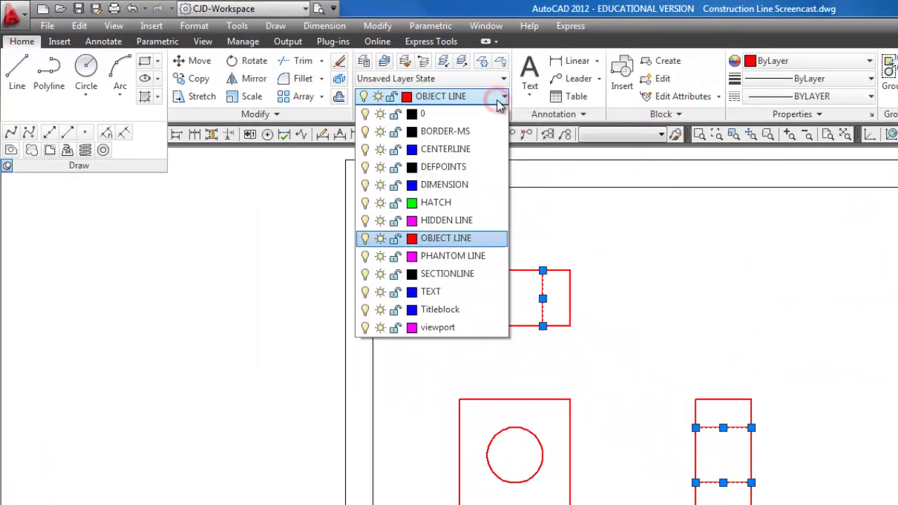
{"action": "left_click", "coordinate": [474, 220]}
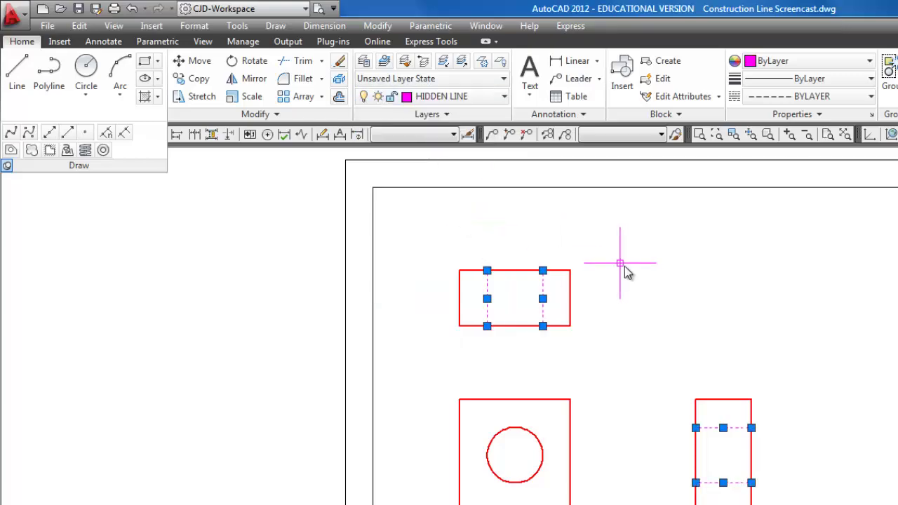
{"action": "key", "text": "Escape"}
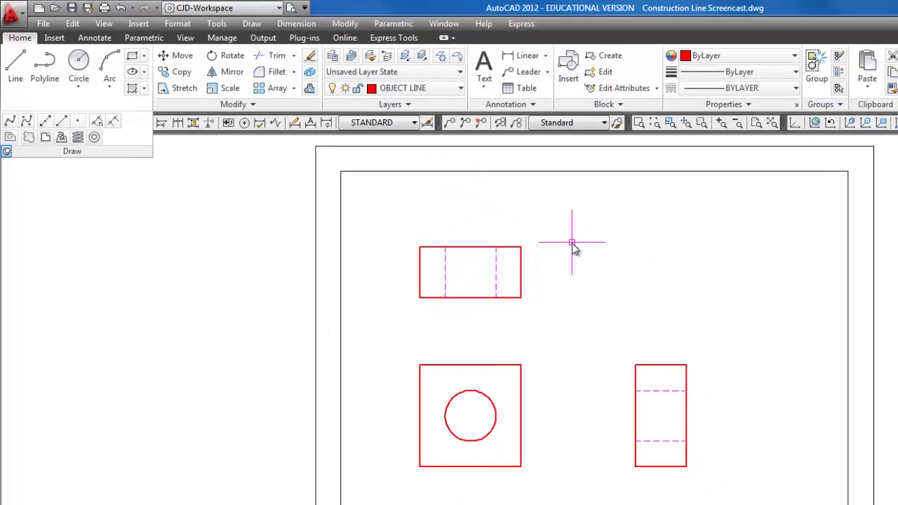
{"action": "scroll", "coordinate": [398, 271], "scroll_direction": "up", "scroll_amount": 2}
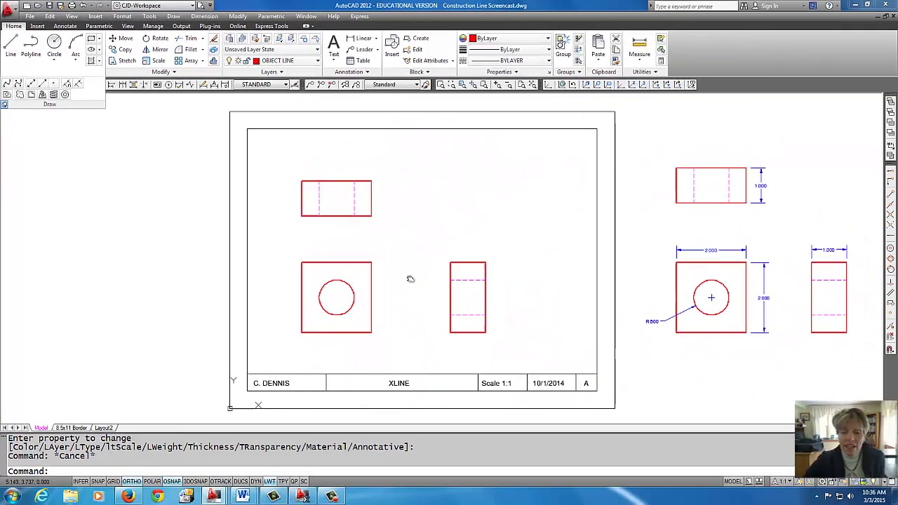